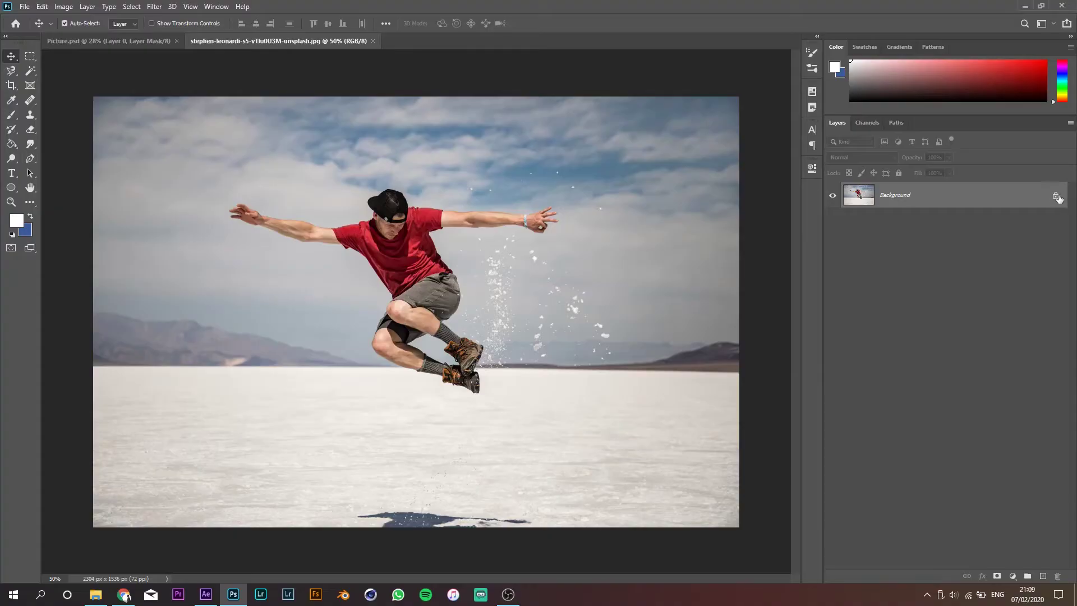
Remove the photo's background with Remove Background, then start transforming the cap slice
{"action": "left_click", "coordinate": [810, 168]}
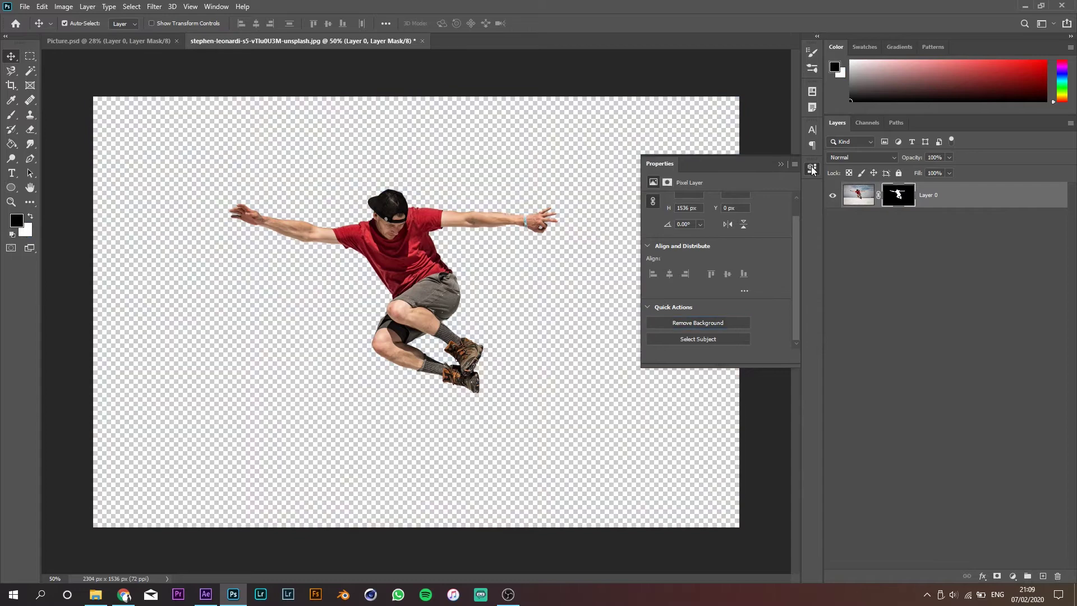
{"action": "left_click", "coordinate": [569, 296]}
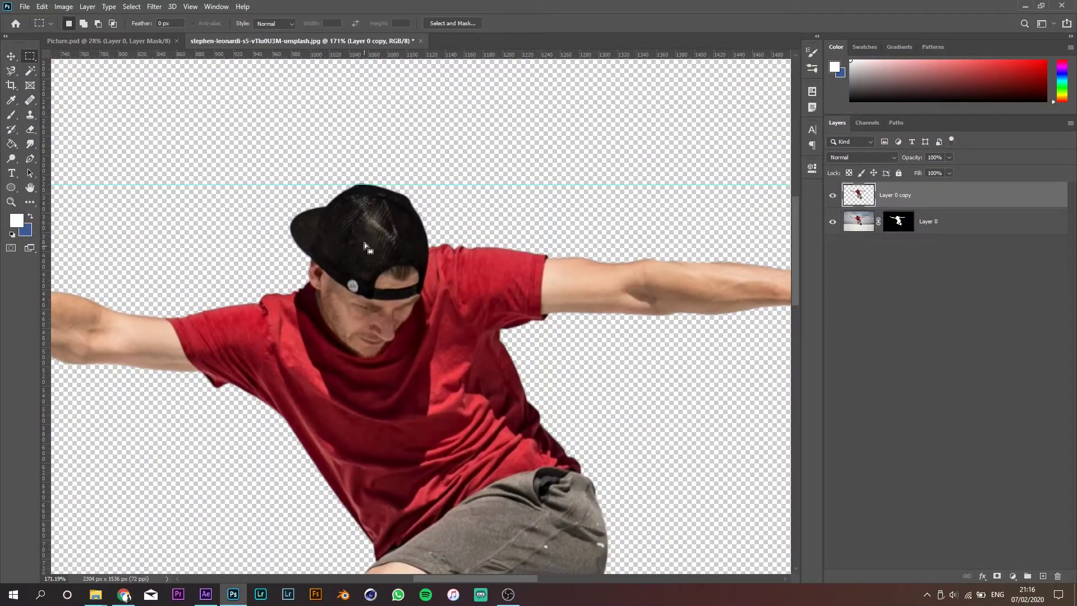
{"action": "key", "text": "ctrl+t"}
Stretch the cap, arm and body slices sideways into wide horizontal bands
{"action": "left_click_drag", "start_coordinate": [364, 215], "coordinate": [714, 232]}
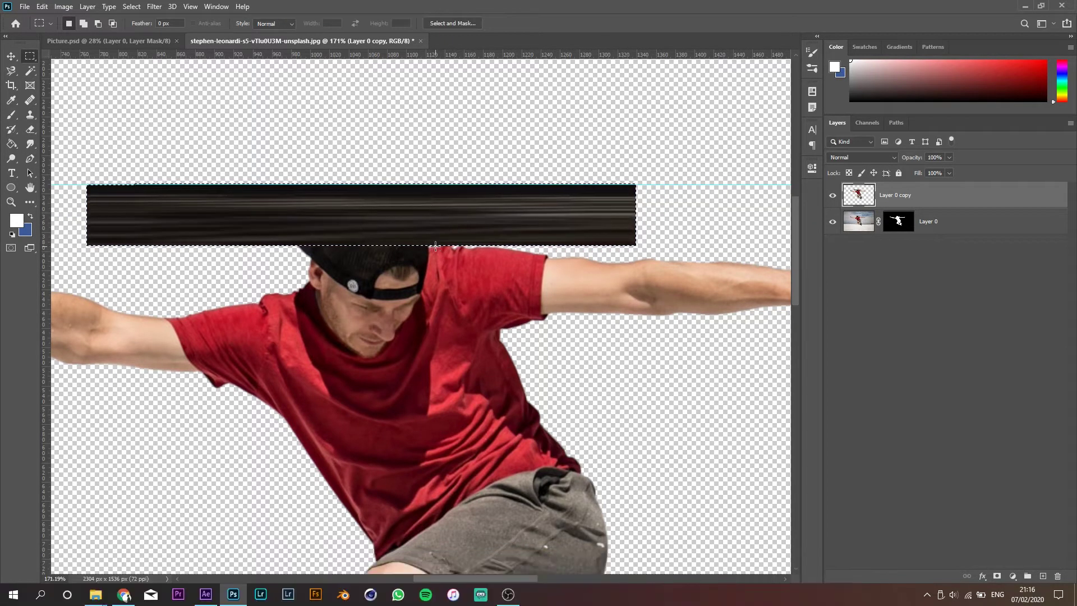
{"action": "left_click_drag", "start_coordinate": [620, 293], "coordinate": [650, 293]}
{"action": "key", "text": "Return"}
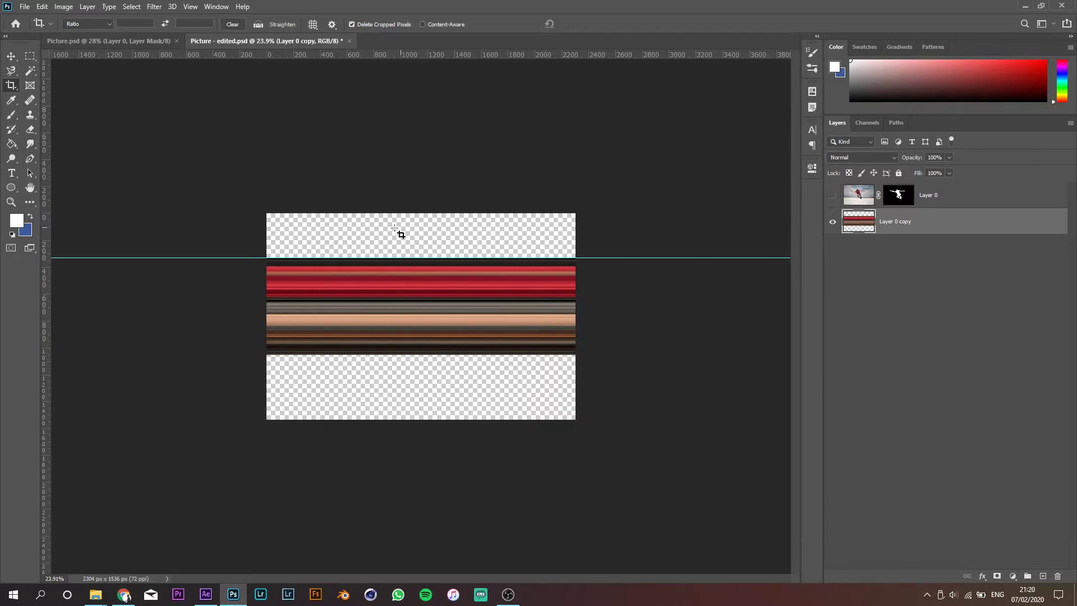
Crop the canvas to the striped band, widen it to fill, and save as JPEG 'Stretch'
{"action": "left_click", "coordinate": [394, 230]}
{"action": "left_click_drag", "start_coordinate": [420, 213], "coordinate": [421, 258]}
{"action": "left_click_drag", "start_coordinate": [421, 419], "coordinate": [421, 354]}
{"action": "left_click_drag", "start_coordinate": [767, 312], "coordinate": [772, 312]}
{"action": "key", "text": "Return"}
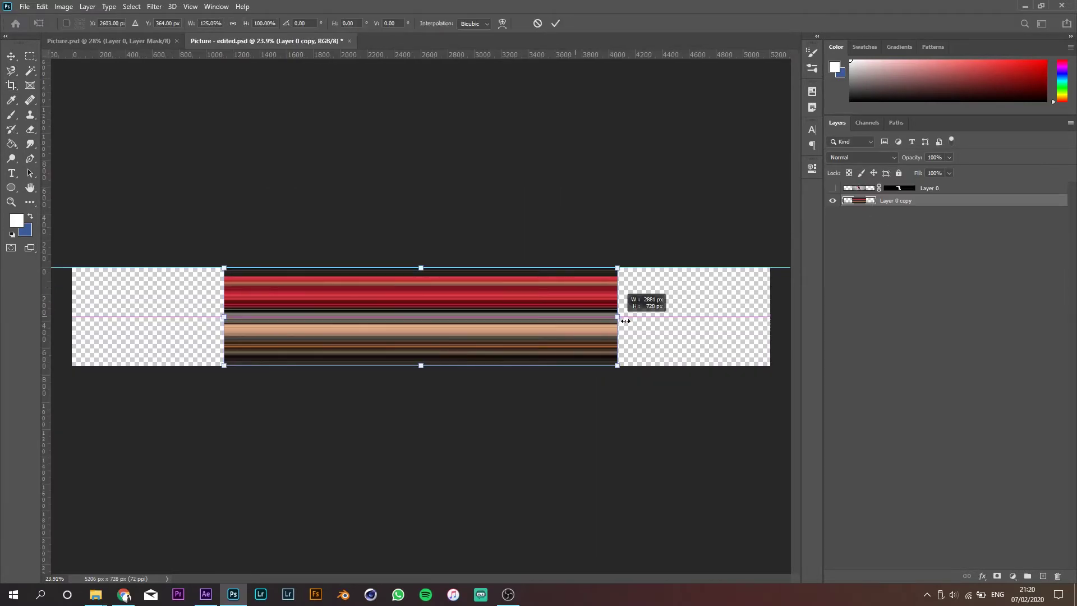
{"action": "left_click_drag", "start_coordinate": [625, 320], "coordinate": [770, 318]}
{"action": "key", "text": "Return"}
{"action": "key", "text": "c"}
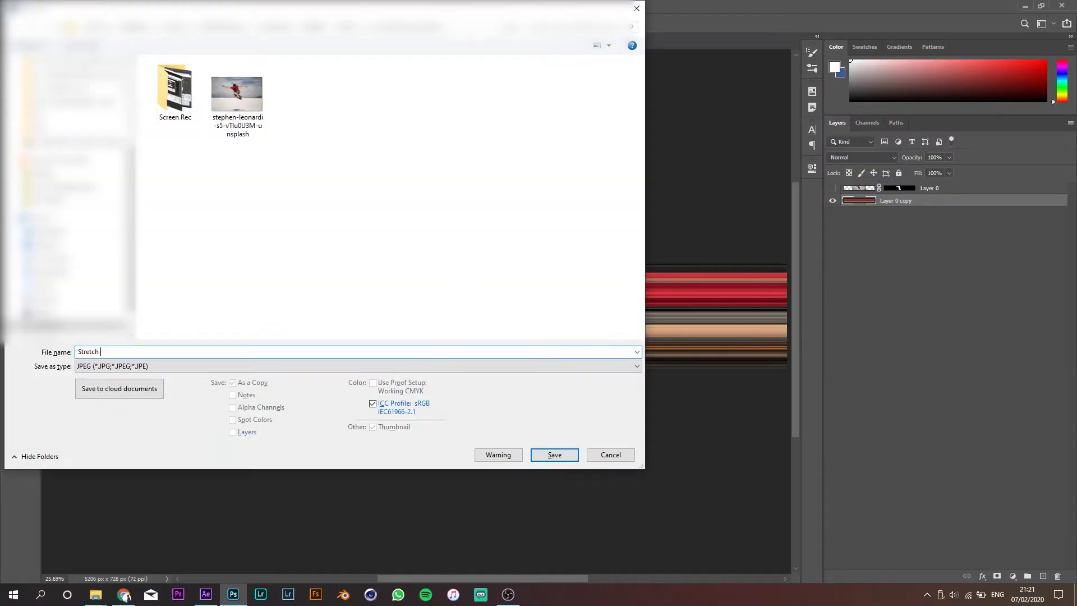
{"action": "key", "text": "Return"}
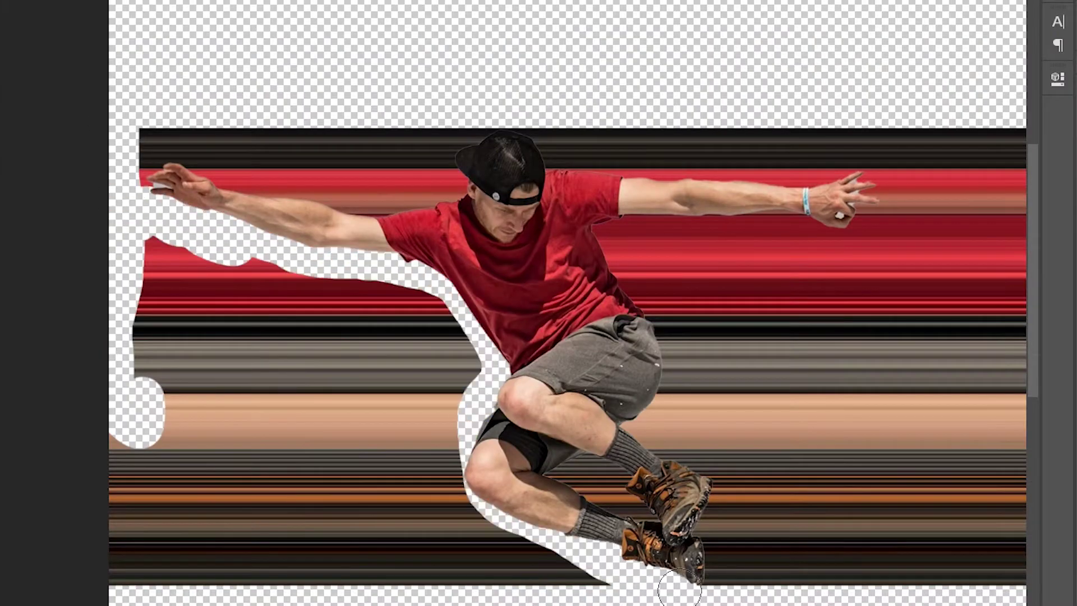
Erase and delete stray streaks at the lower left, then select a thin strip
{"action": "mouse_move", "coordinate": [679, 589]}
{"action": "left_mouse_down"}
{"action": "mouse_move", "coordinate": [433, 433]}
{"action": "mouse_move", "coordinate": [289, 492]}
{"action": "left_mouse_up"}
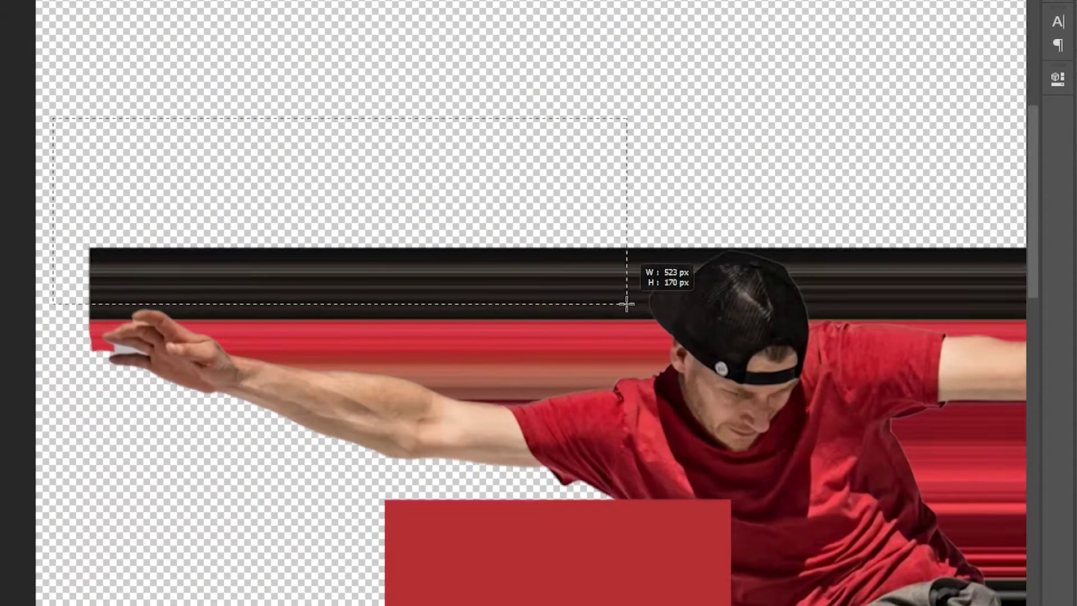
{"action": "left_click_drag", "start_coordinate": [625, 305], "coordinate": [648, 308]}
{"action": "key", "text": "Delete"}
{"action": "key", "text": "e"}
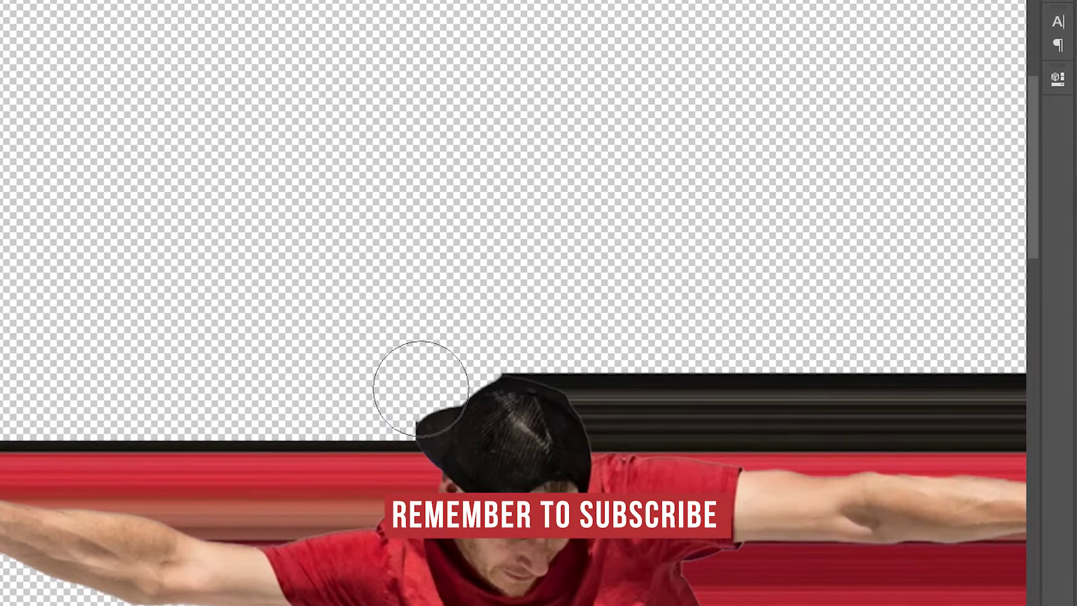
{"action": "key", "text": "m"}
{"action": "left_click_drag", "start_coordinate": [421, 378], "coordinate": [775, 373]}
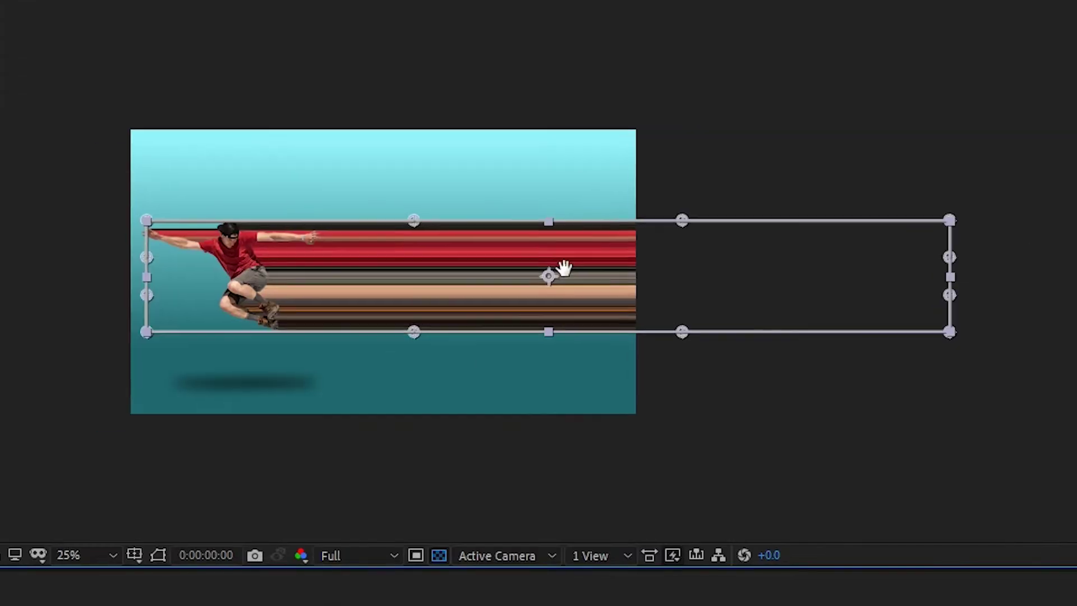
Pull the Bezier Warp's right corners and tangent handles outward so the trail curves and flares
{"action": "left_click_drag", "start_coordinate": [768, 201], "coordinate": [742, 111]}
{"action": "left_click_drag", "start_coordinate": [768, 260], "coordinate": [761, 381]}
{"action": "left_click_drag", "start_coordinate": [456, 271], "coordinate": [387, 236]}
{"action": "left_click_drag", "start_coordinate": [842, 25], "coordinate": [894, 32]}
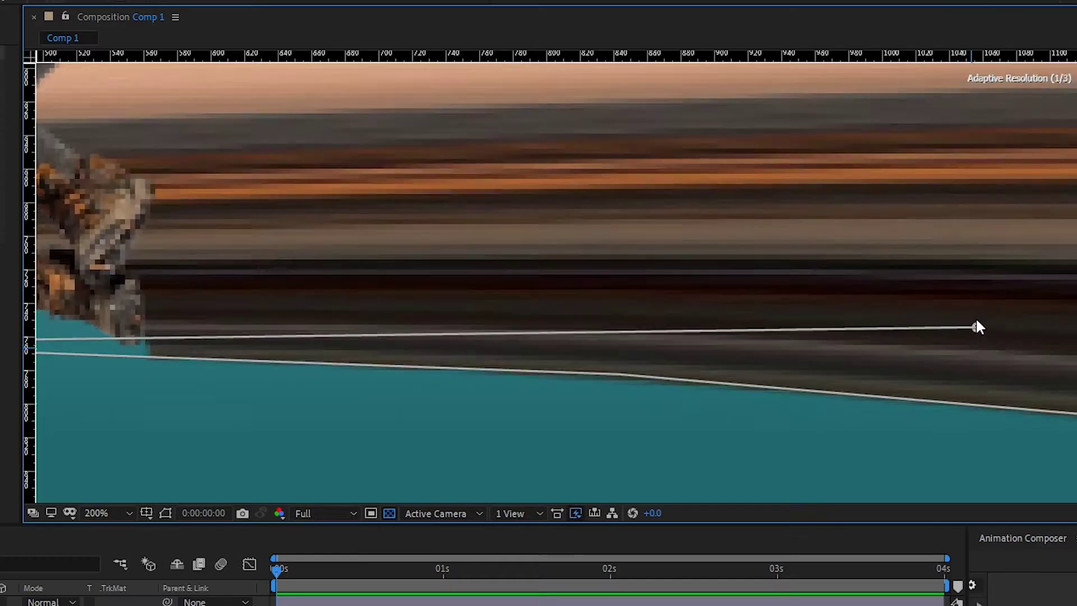
{"action": "left_click_drag", "start_coordinate": [973, 328], "coordinate": [899, 291]}
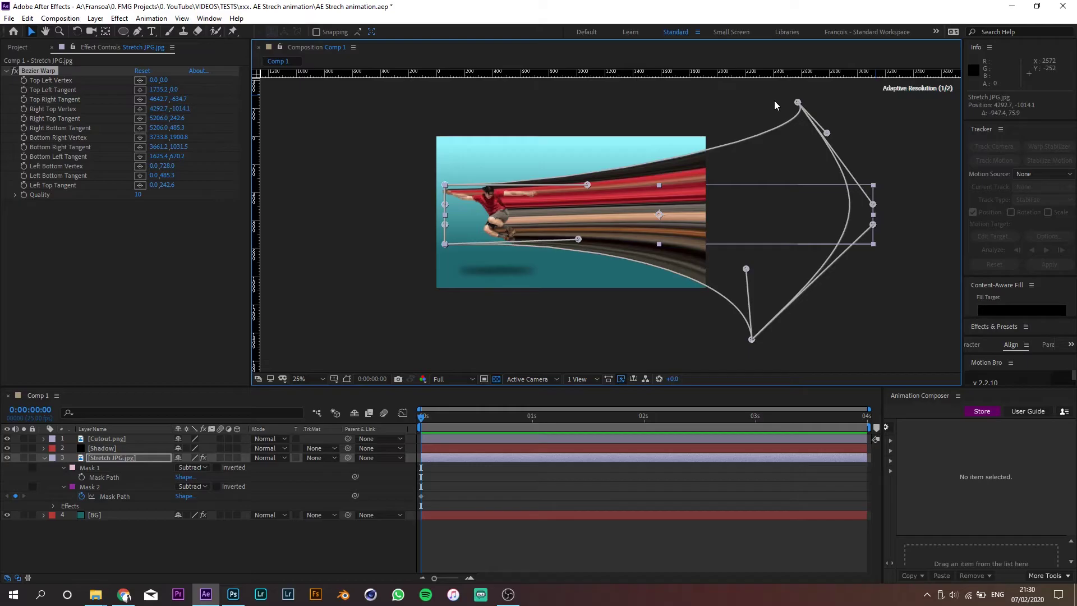
{"action": "left_click_drag", "start_coordinate": [782, 103], "coordinate": [758, 89]}
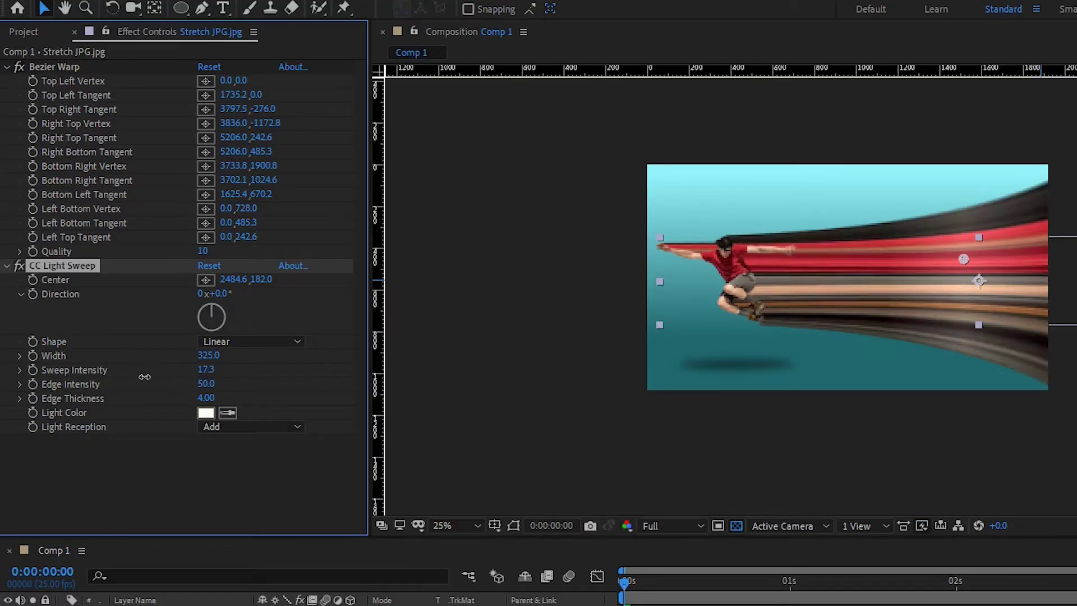
{"action": "left_click_drag", "start_coordinate": [145, 376], "coordinate": [147, 375]}
Widen the CC Light Sweep, duplicate it, and raise the copy's intensity to 63.8
{"action": "left_click_drag", "start_coordinate": [203, 356], "coordinate": [227, 349]}
{"action": "left_click", "coordinate": [50, 297]}
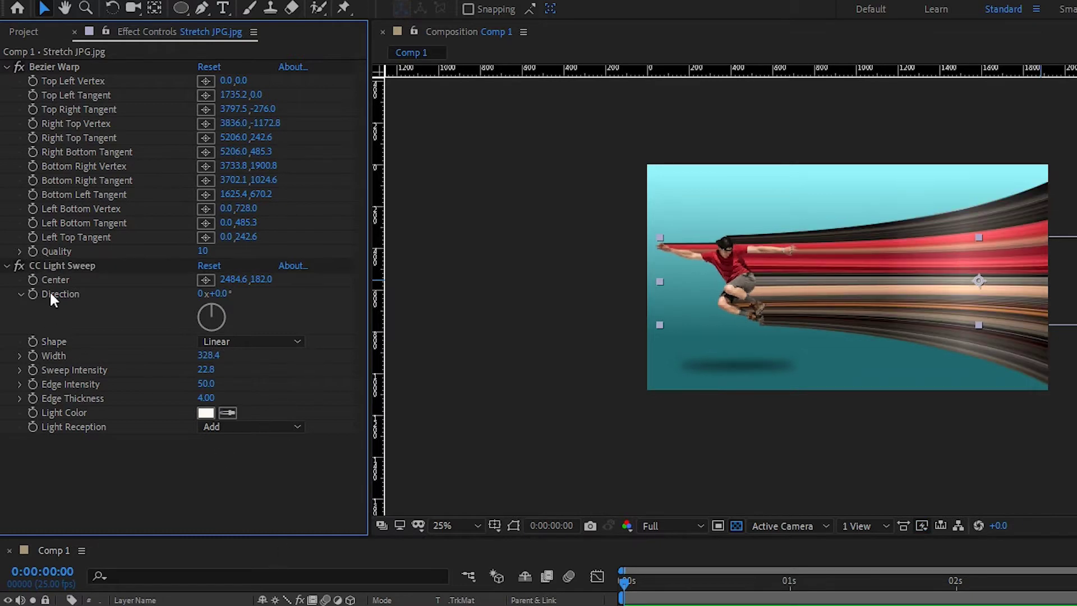
{"action": "key", "text": "ctrl+d"}
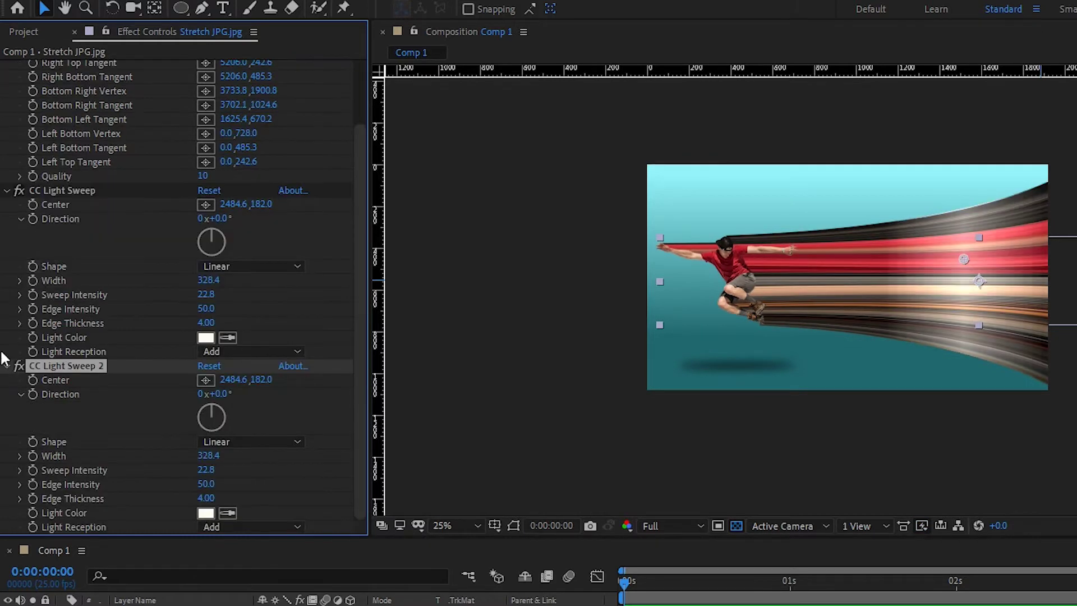
{"action": "left_click", "coordinate": [6, 191]}
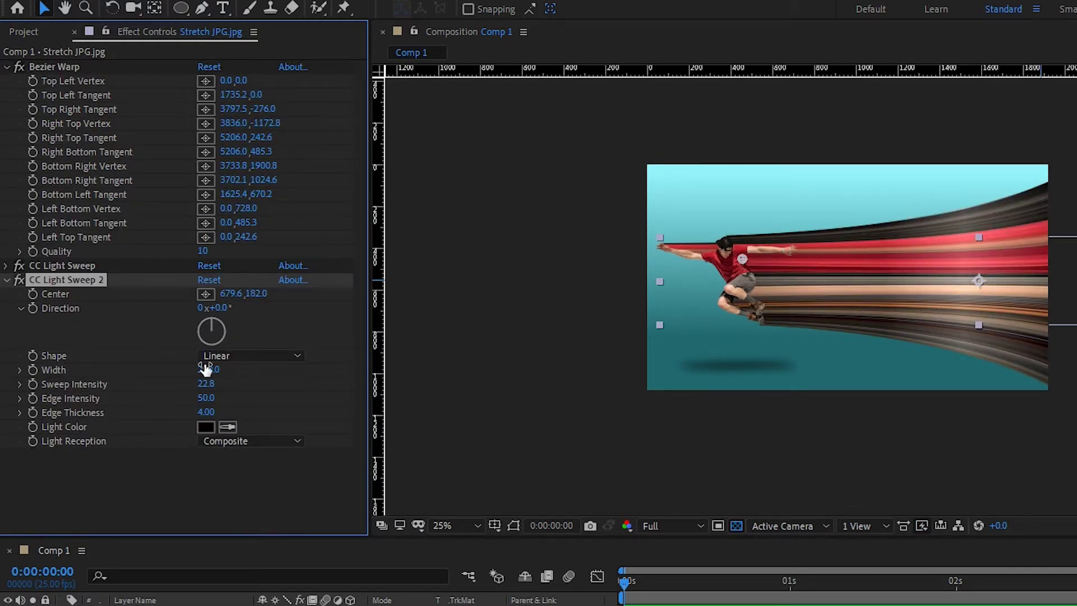
{"action": "left_click_drag", "start_coordinate": [208, 385], "coordinate": [223, 381]}
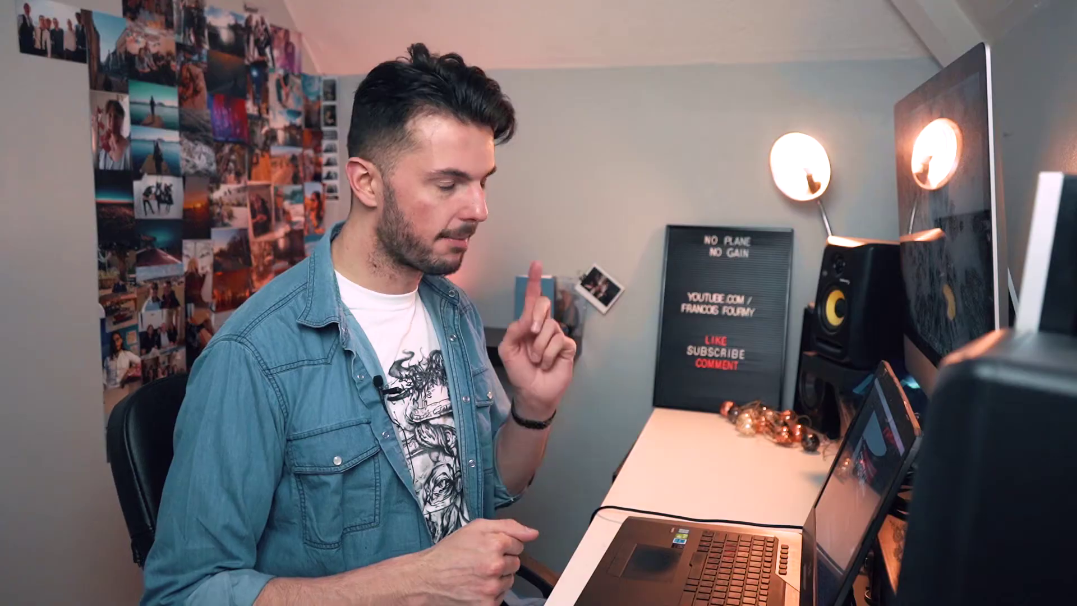
{"action": "left_click", "coordinate": [161, 429]}
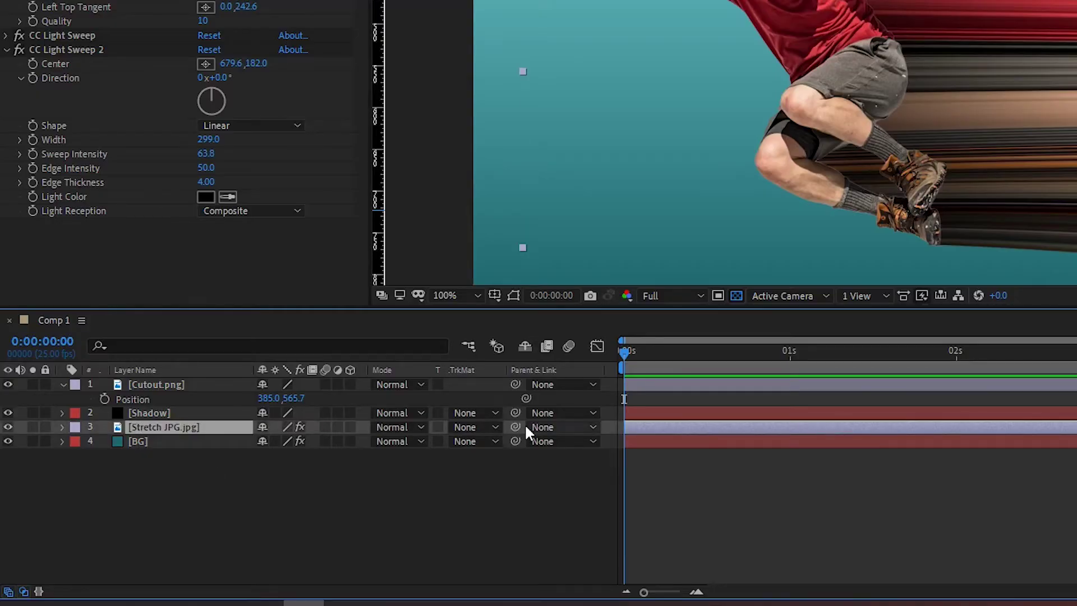
Parent the trail to Cutout.png, move the man up-left, and draw a rectangle mask
{"action": "left_click_drag", "start_coordinate": [158, 385], "coordinate": [158, 386]}
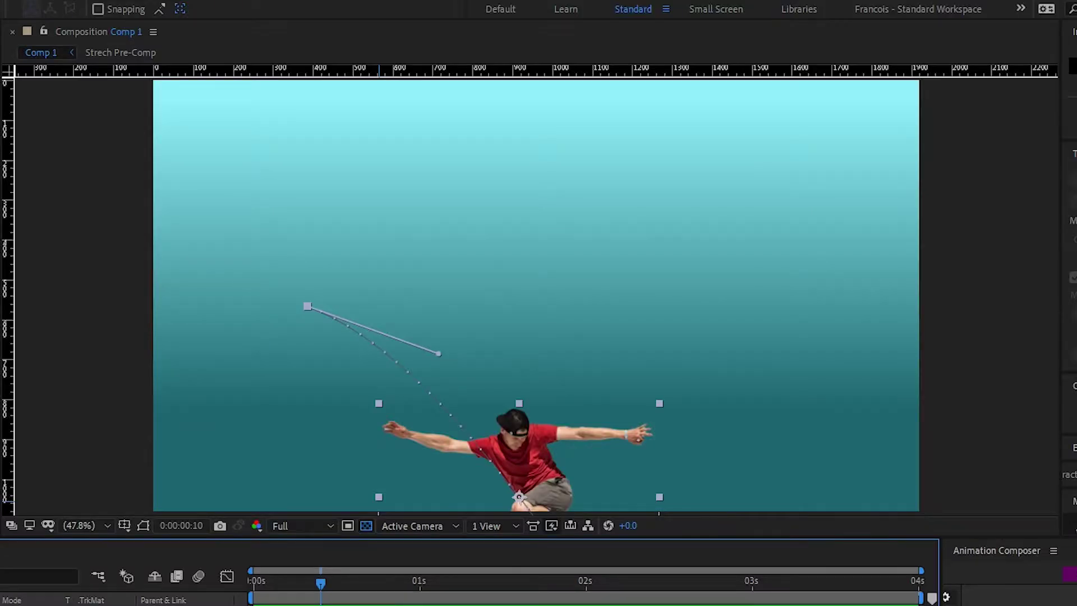
{"action": "left_click_drag", "start_coordinate": [519, 496], "coordinate": [385, 352]}
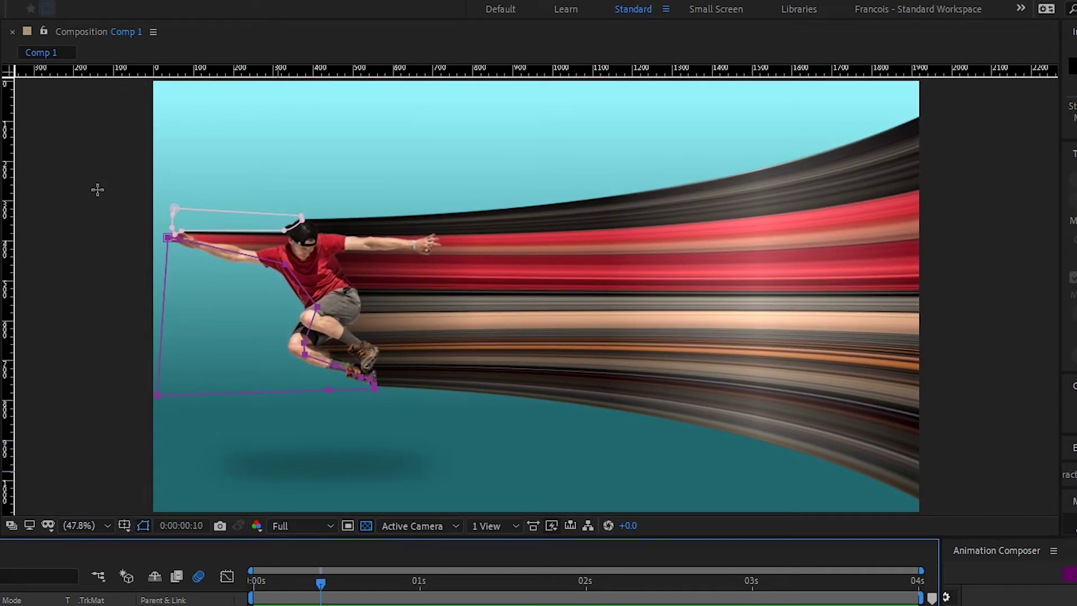
{"action": "left_click_drag", "start_coordinate": [97, 190], "coordinate": [147, 418]}
{"action": "left_click_drag", "start_coordinate": [149, 427], "coordinate": [149, 426]}
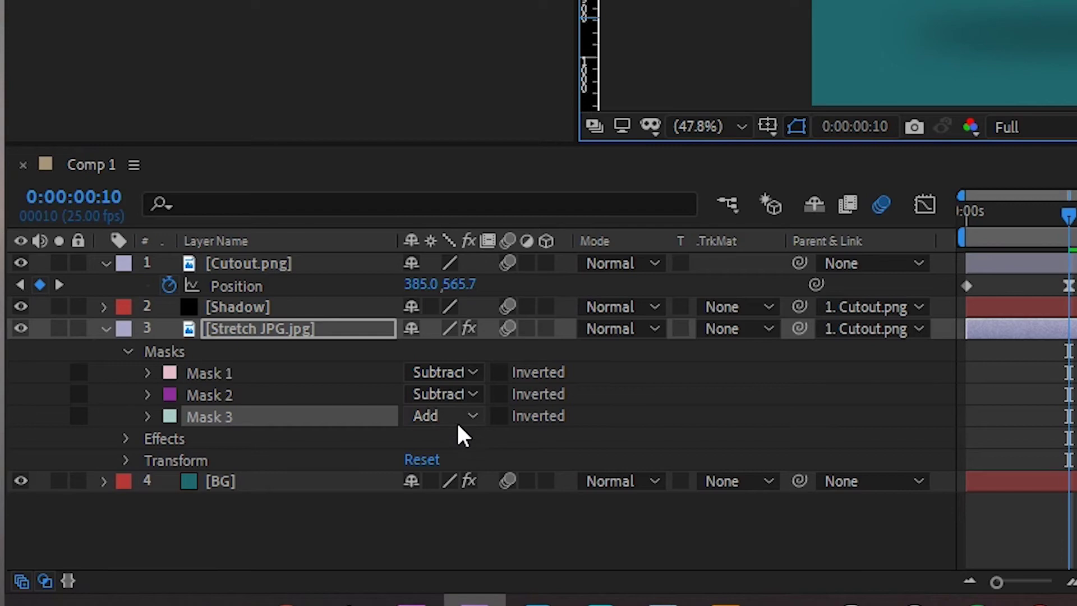
Set Mask 3 to Intersect and drag its corners right to extend the trail
{"action": "left_click", "coordinate": [455, 418]}
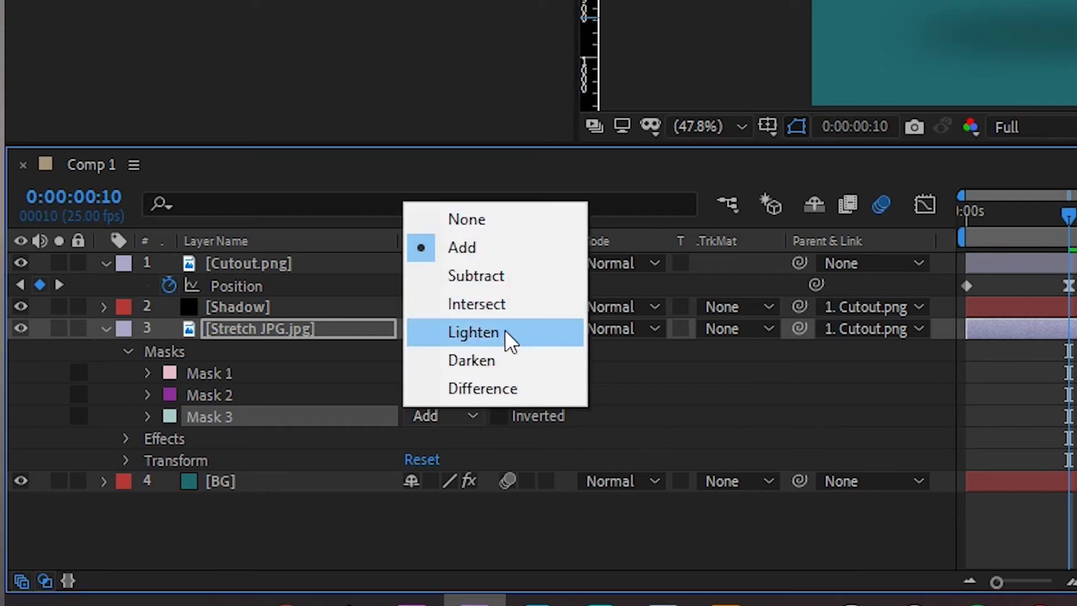
{"action": "left_click", "coordinate": [529, 304]}
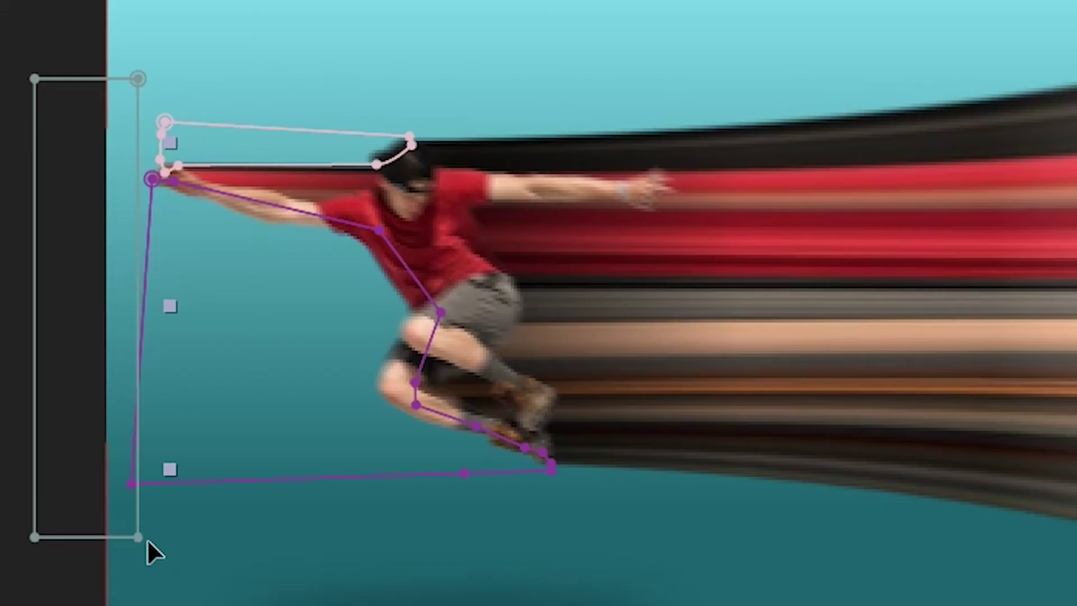
{"action": "mouse_move", "coordinate": [148, 540]}
{"action": "left_mouse_down"}
{"action": "mouse_move", "coordinate": [186, 533]}
{"action": "mouse_move", "coordinate": [158, 535]}
{"action": "mouse_move", "coordinate": [167, 537]}
{"action": "left_mouse_up"}
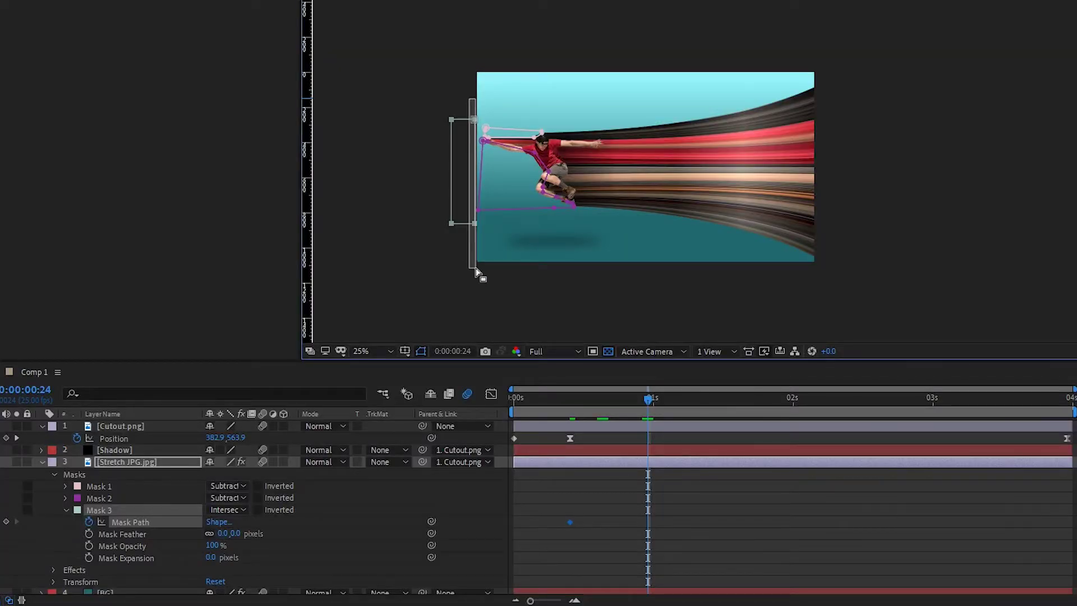
{"action": "left_click_drag", "start_coordinate": [475, 120], "coordinate": [535, 129]}
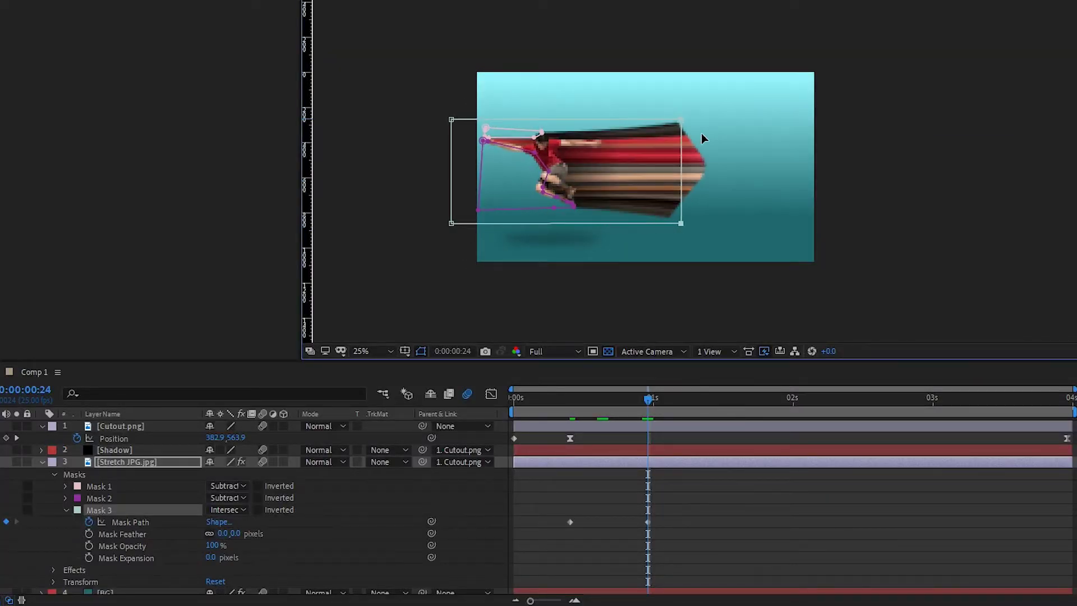
{"action": "left_click_drag", "start_coordinate": [833, 146], "coordinate": [873, 51]}
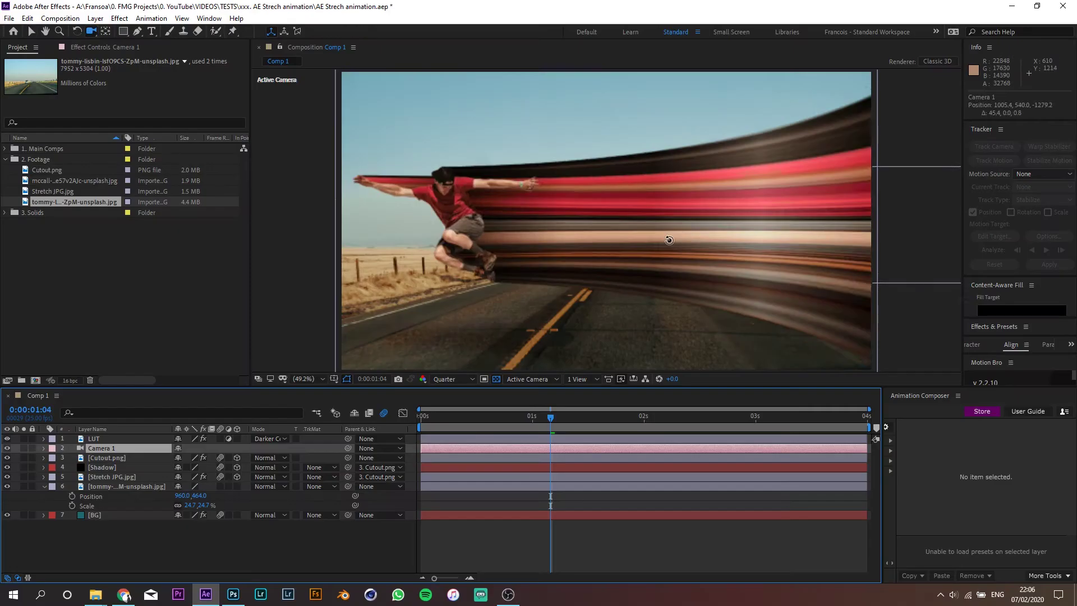
Draw a rectangle mask across the Stretch Shadow's lower band, then preview from the start
{"action": "left_click_drag", "start_coordinate": [694, 234], "coordinate": [685, 233]}
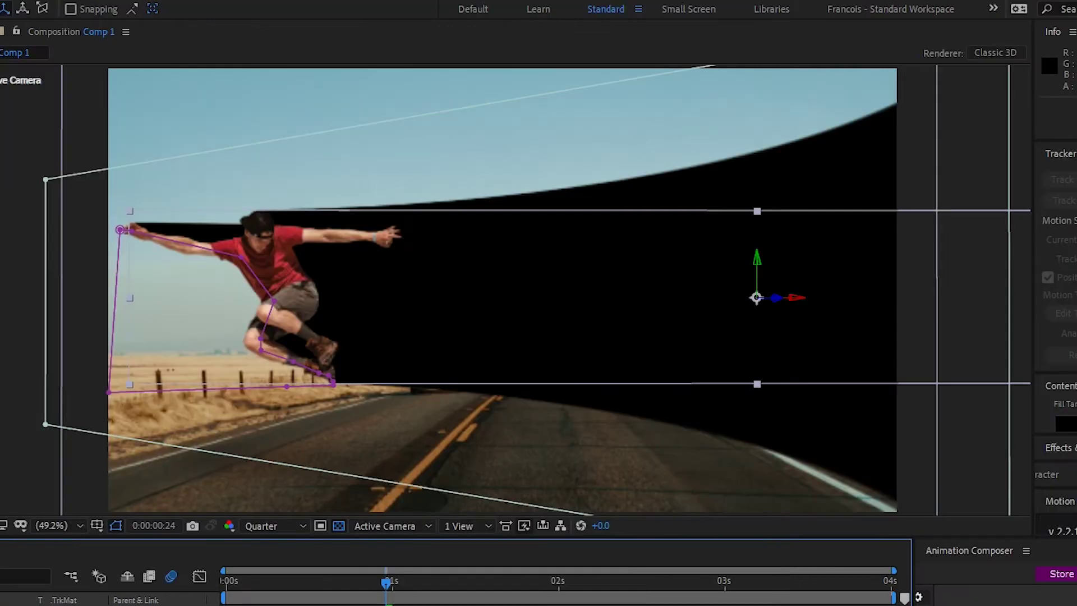
{"action": "mouse_move", "coordinate": [123, 274]}
{"action": "left_mouse_down"}
{"action": "mouse_move", "coordinate": [812, 284]}
{"action": "mouse_move", "coordinate": [965, 319]}
{"action": "left_mouse_up"}
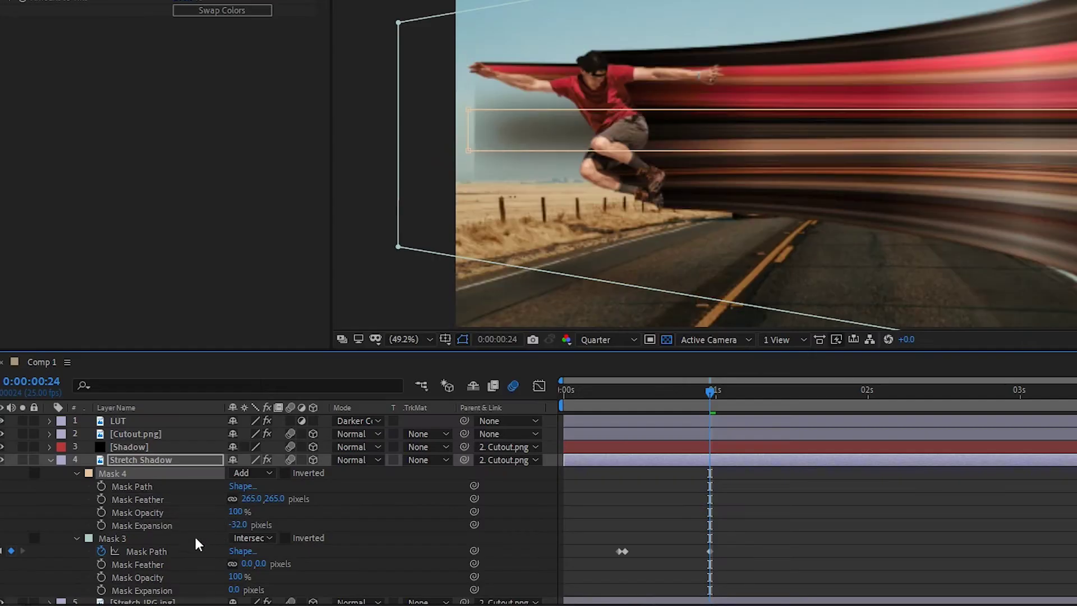
{"action": "left_click", "coordinate": [181, 459]}
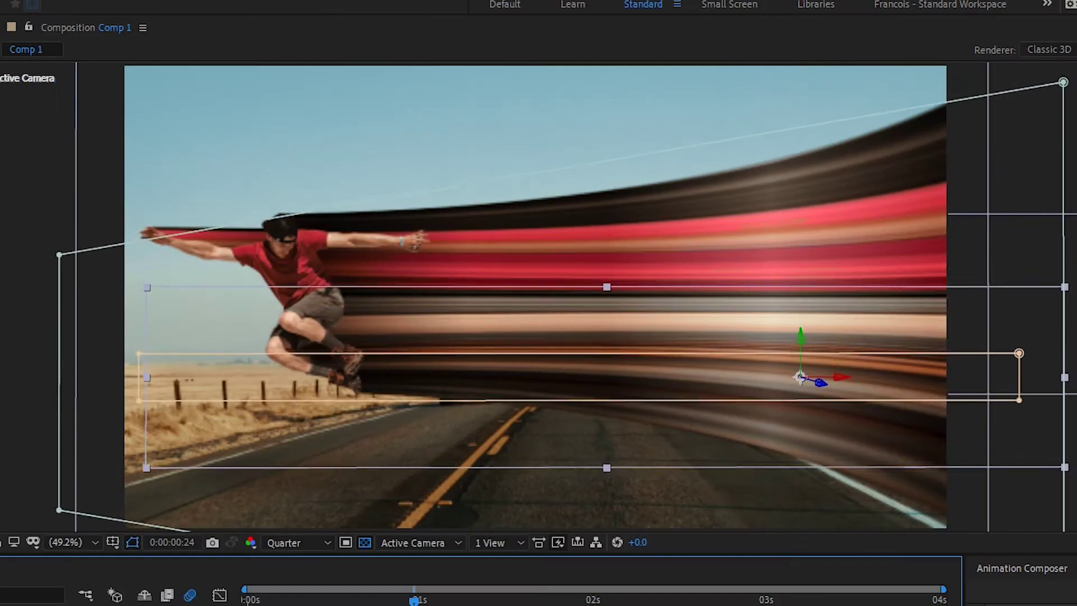
{"action": "key", "text": "space"}
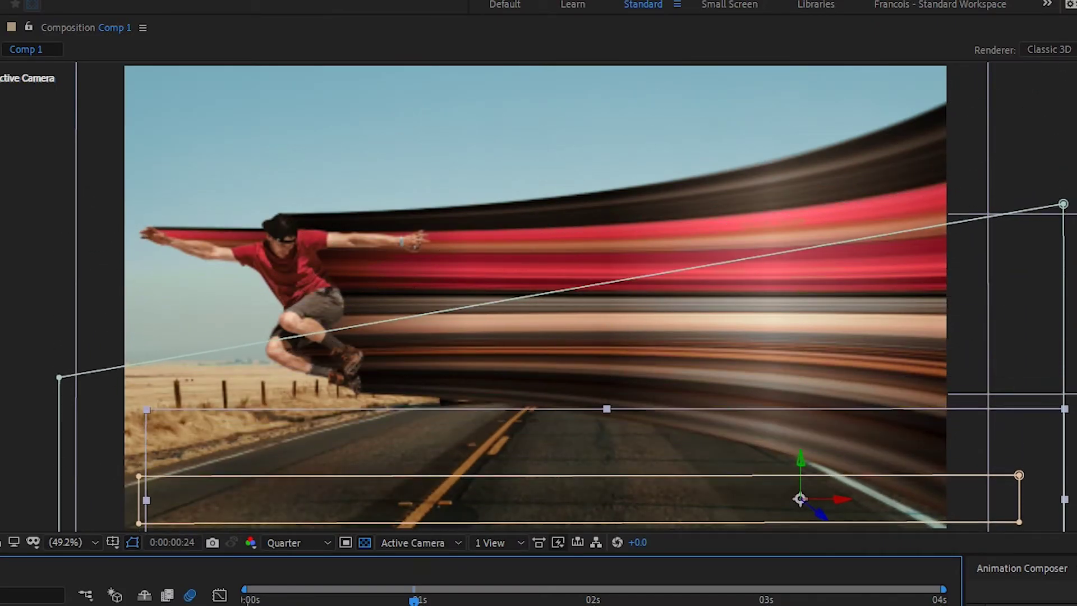
{"action": "left_click", "coordinate": [247, 604]}
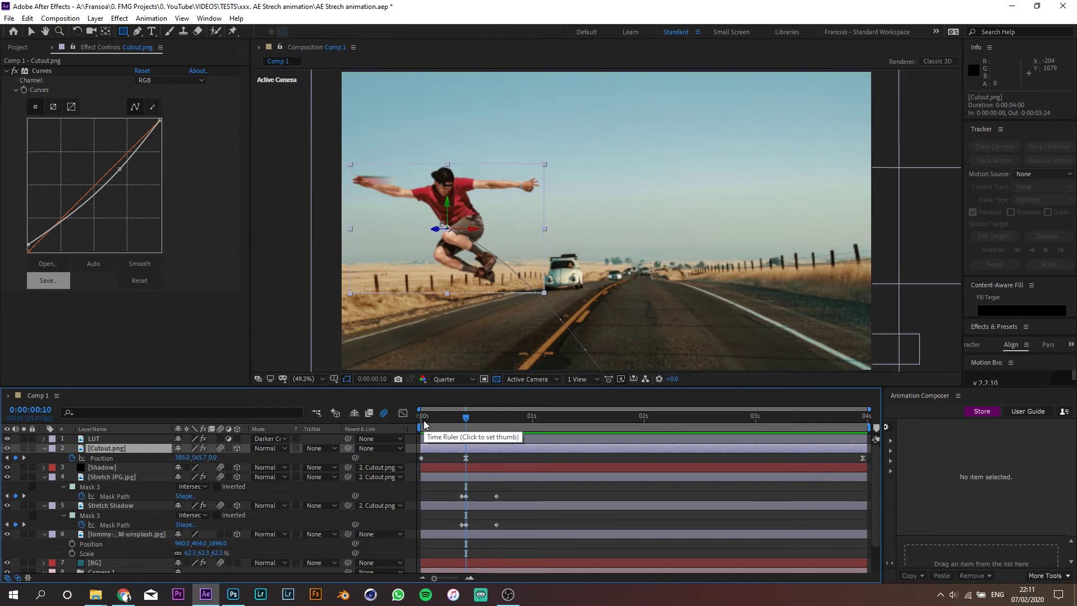
{"action": "left_click", "coordinate": [424, 424]}
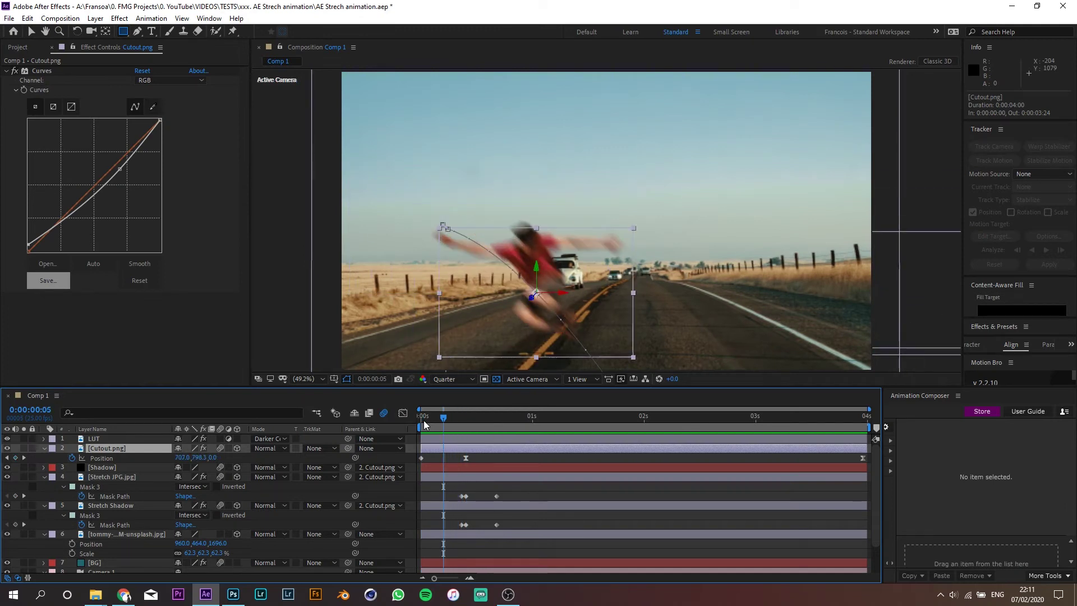
Pull both stretch layers' Mask Path keyframes closer together and bend the Curves upward
{"action": "left_click_drag", "start_coordinate": [451, 463], "coordinate": [497, 525]}
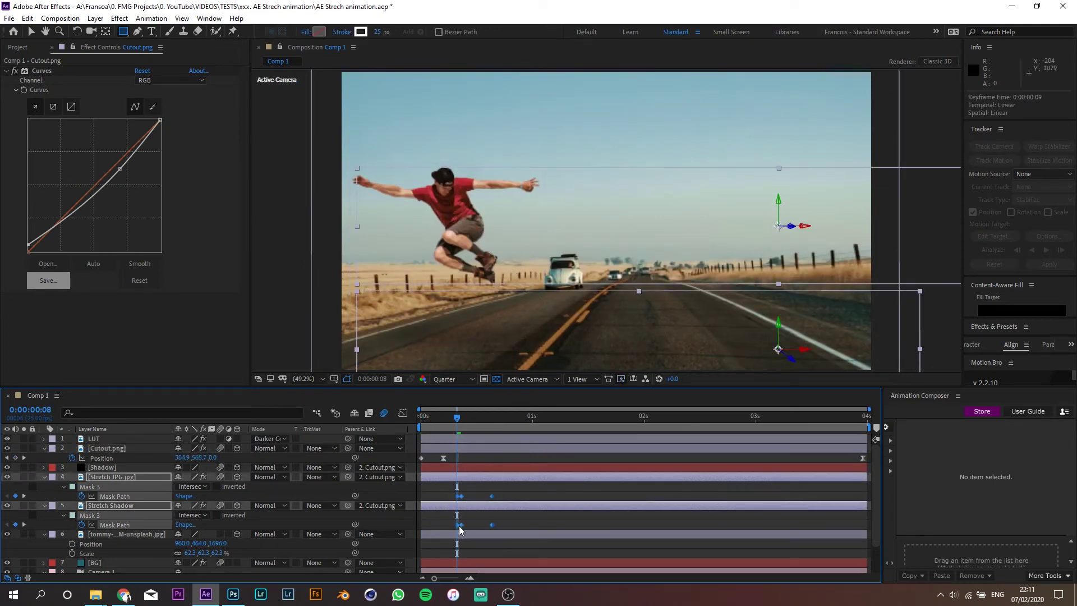
{"action": "left_click", "coordinate": [487, 525]}
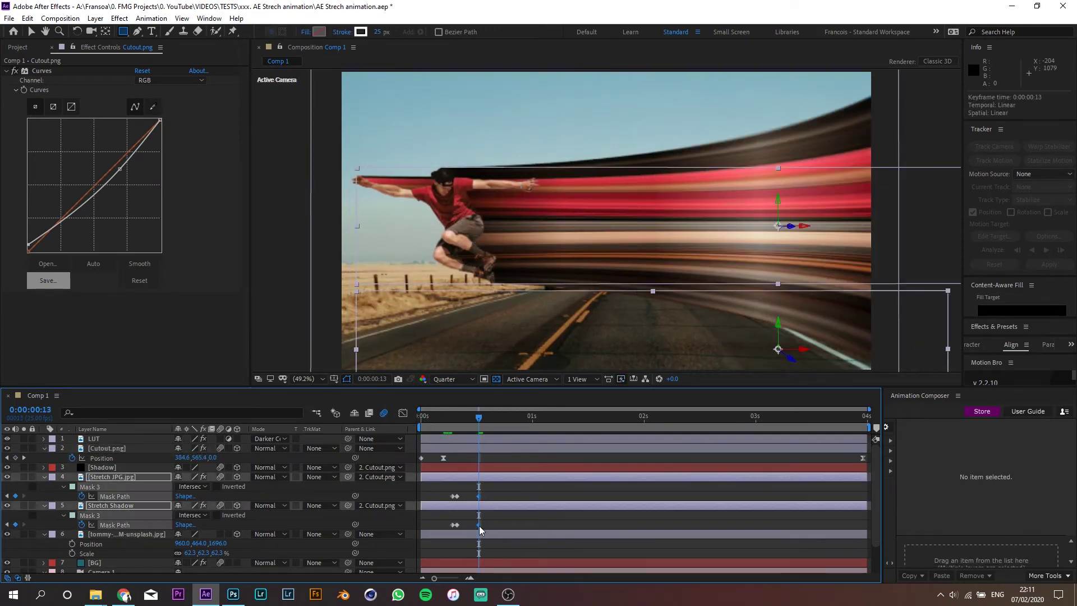
{"action": "left_click_drag", "start_coordinate": [480, 525], "coordinate": [501, 527]}
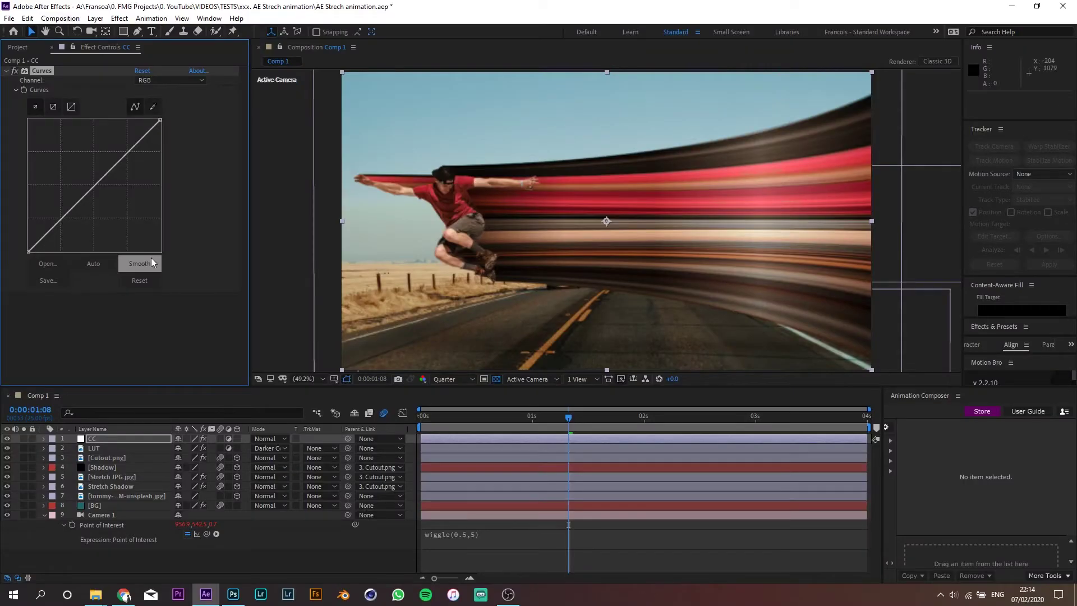
{"action": "left_click_drag", "start_coordinate": [130, 152], "coordinate": [120, 147]}
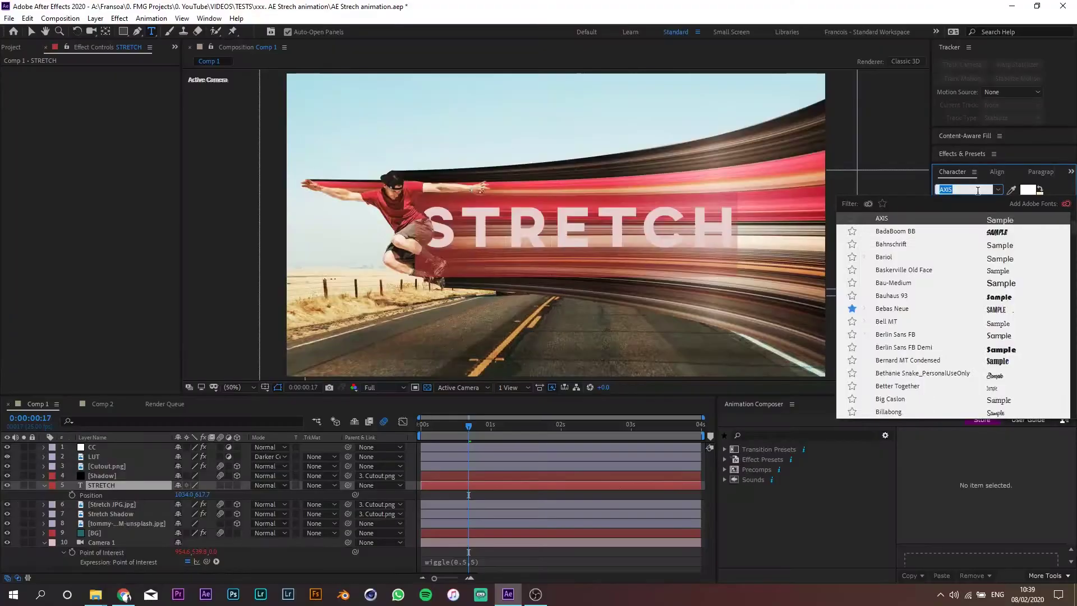
Set the STRETCH title to Nexa Bold and apply Polar Coordinates to Stretch JPG.jpg
{"action": "type", "text": "nexa"}
{"action": "left_click", "coordinate": [995, 218]}
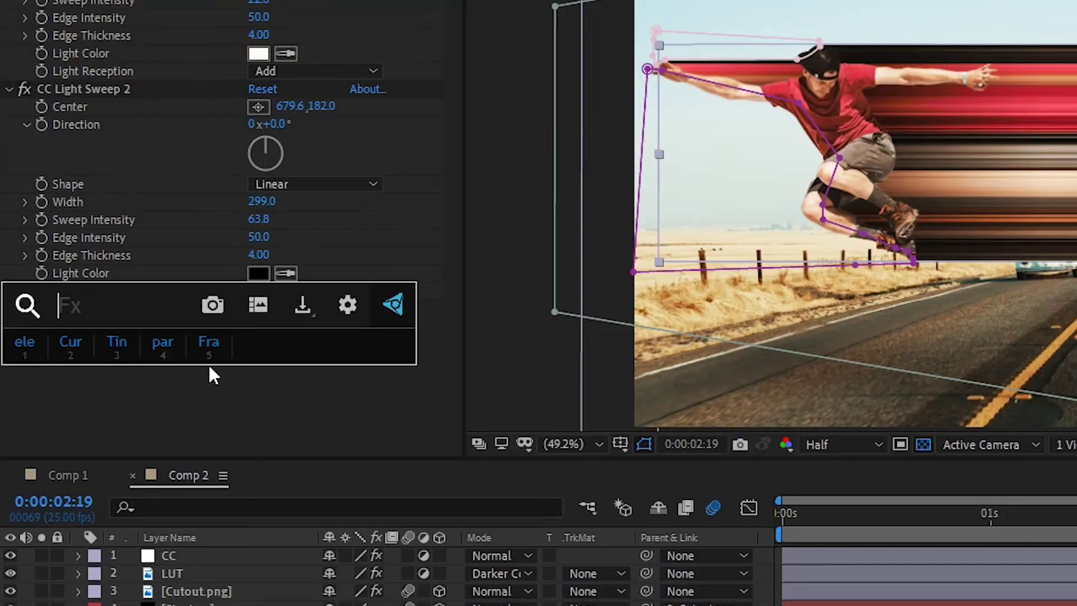
{"action": "type", "text": "pol"}
{"action": "key", "text": "Escape"}
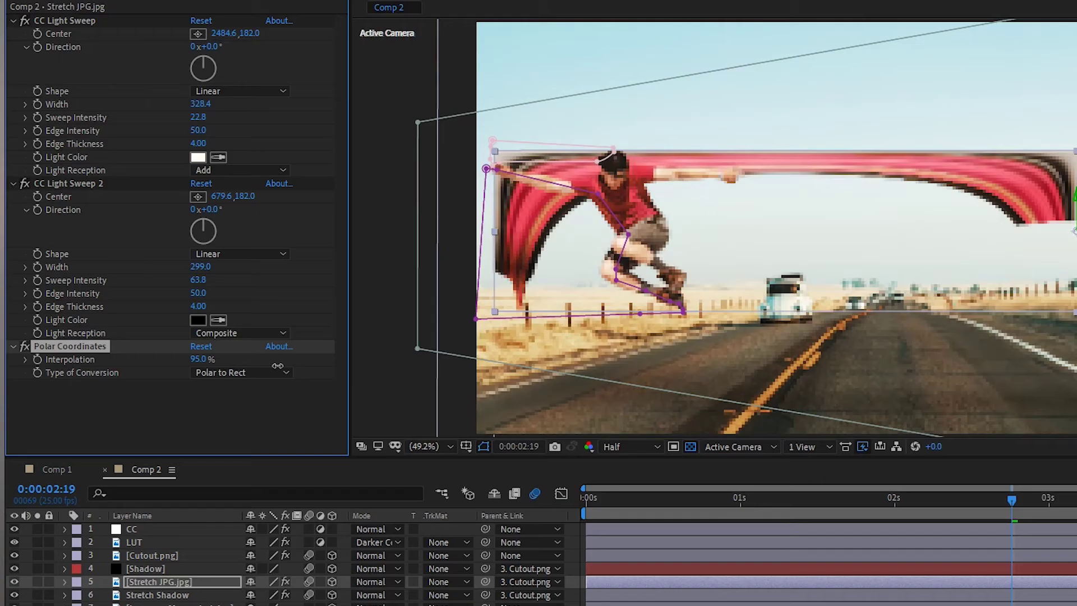
Switch Polar Coordinates to Rect to Polar and raise Interpolation to curl the streaks into a ring
{"action": "left_click_drag", "start_coordinate": [200, 359], "coordinate": [143, 361]}
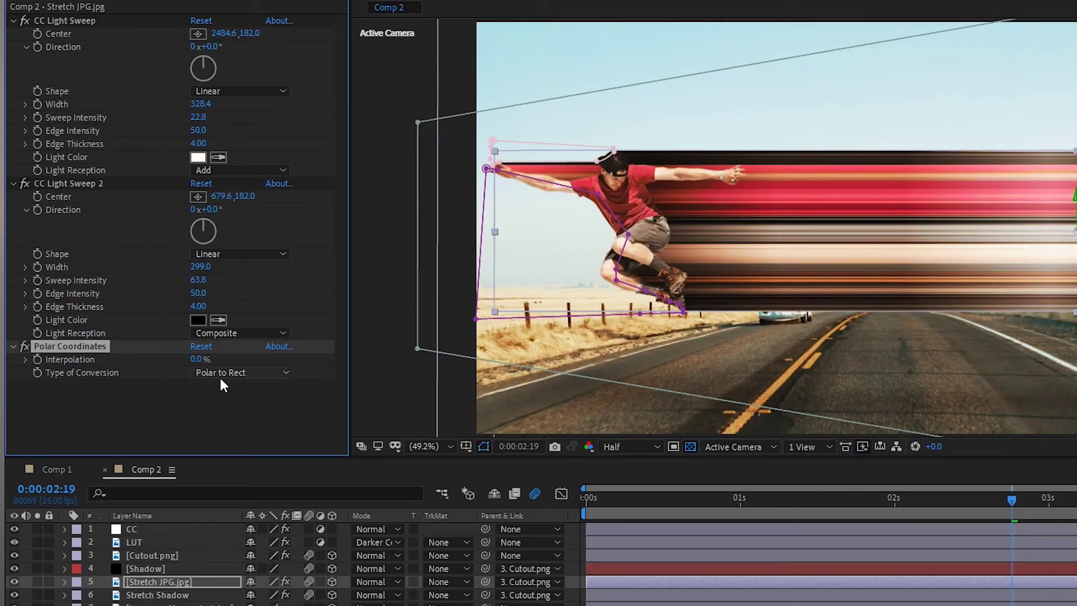
{"action": "left_click", "coordinate": [238, 391]}
{"action": "left_click_drag", "start_coordinate": [202, 359], "coordinate": [264, 360]}
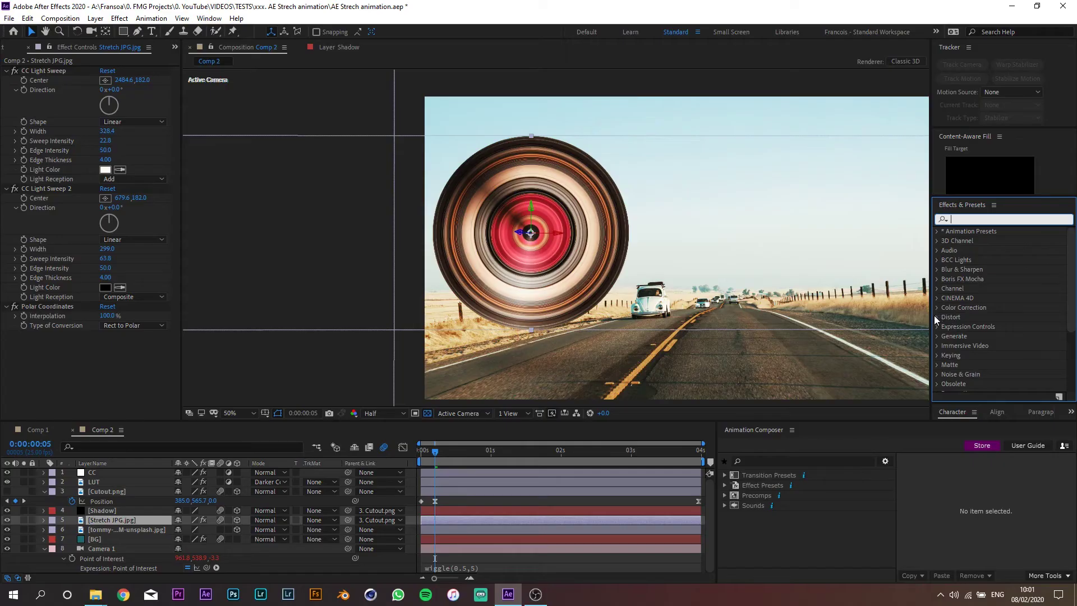
Add CC Lens and increase its Size to 102.7
{"action": "left_click", "coordinate": [936, 316]}
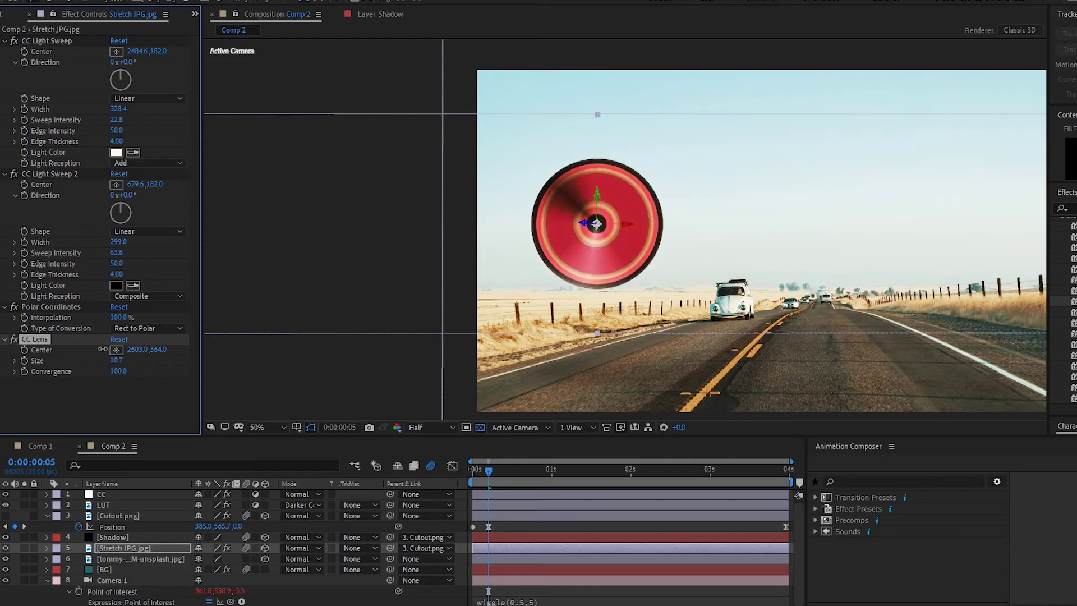
{"action": "left_click_drag", "start_coordinate": [194, 259], "coordinate": [800, 304]}
{"action": "left_click_drag", "start_coordinate": [496, 388], "coordinate": [770, 435]}
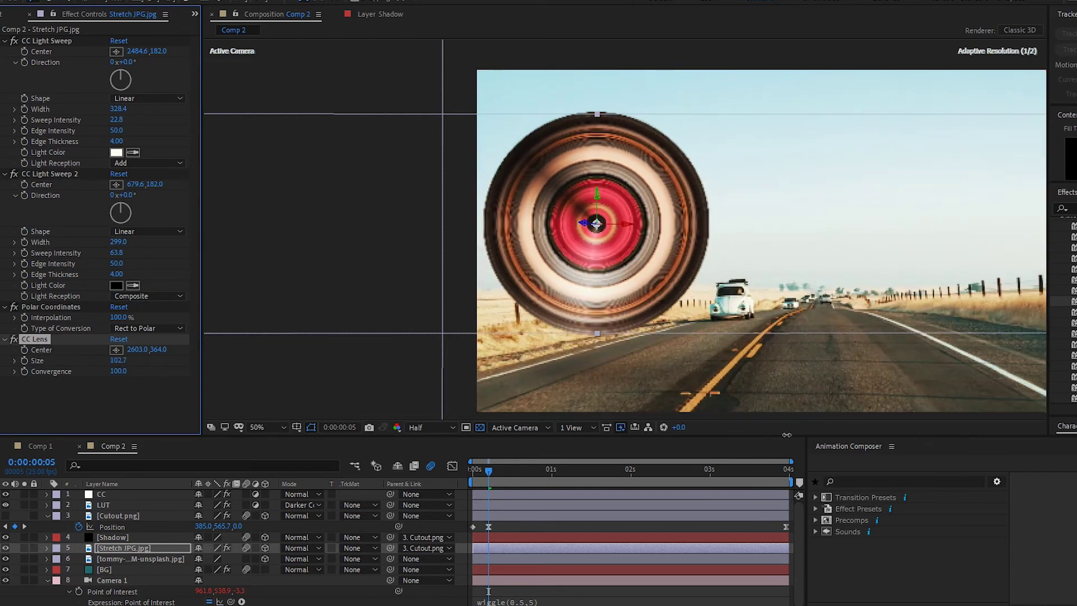